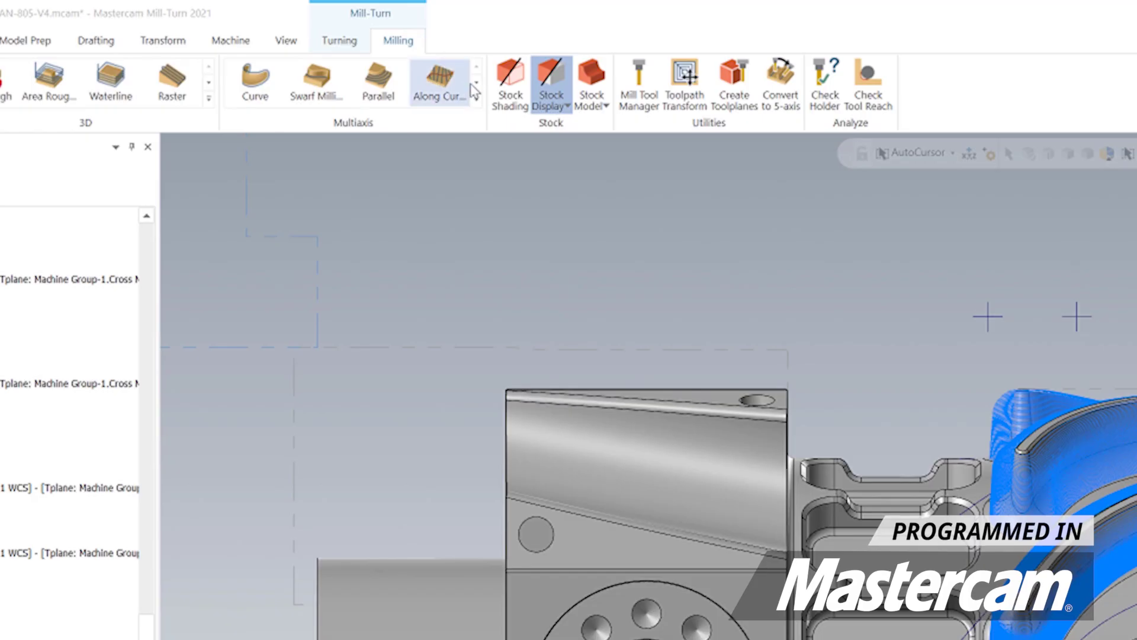
Open operation 37 Blade Expert's parameters and review its 0.5 spherical tool settings.
click(477, 101)
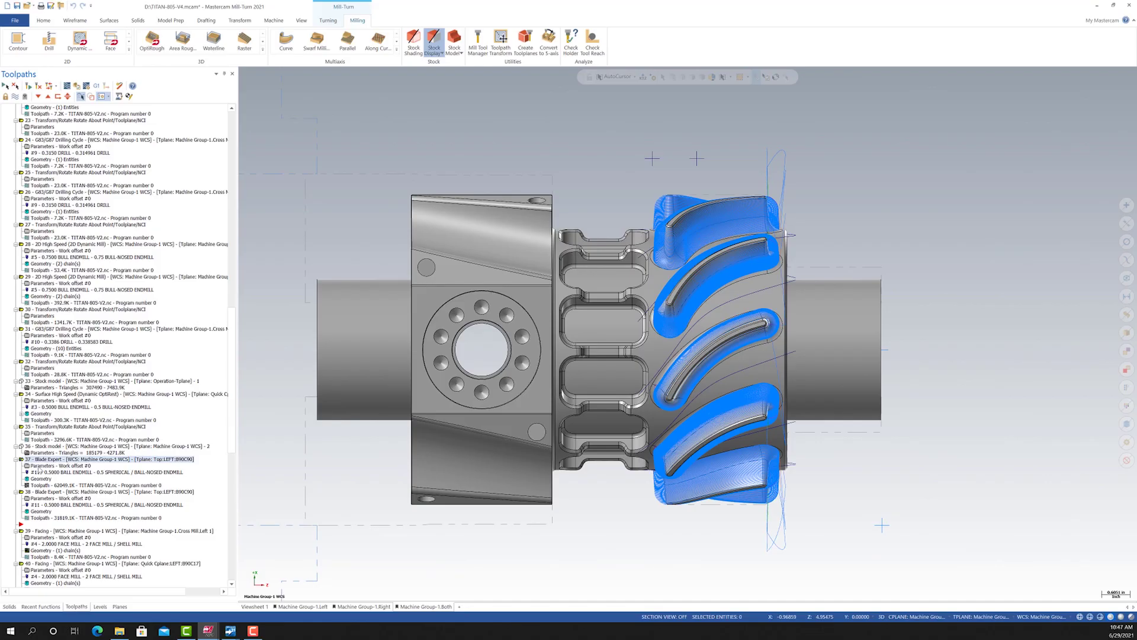
middle_drag(592, 332, 588, 360)
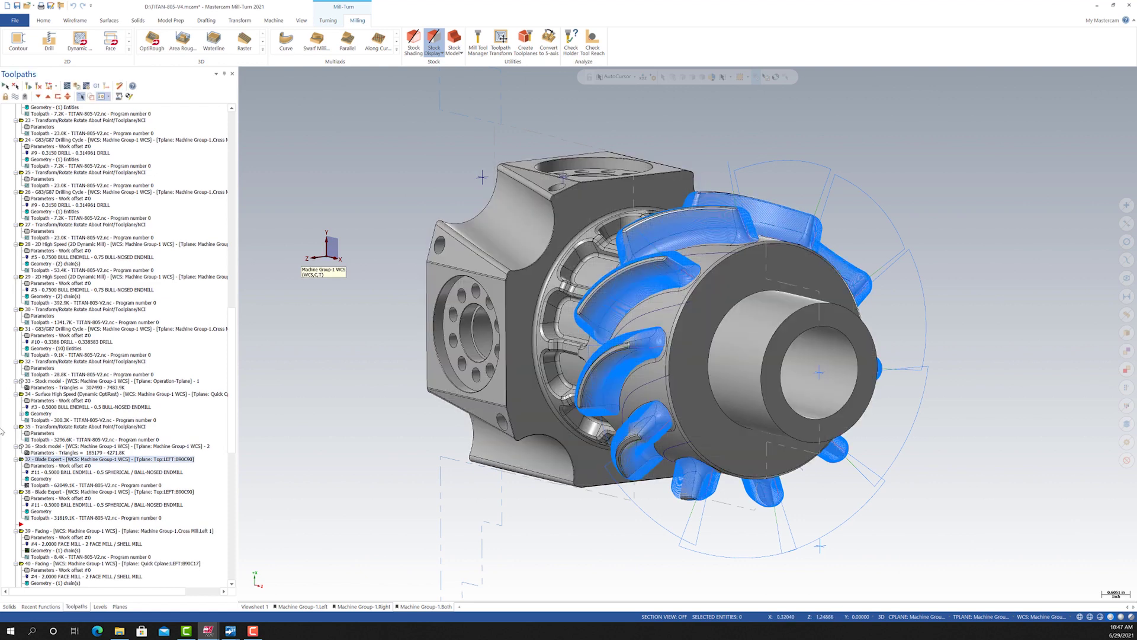
click(56, 464)
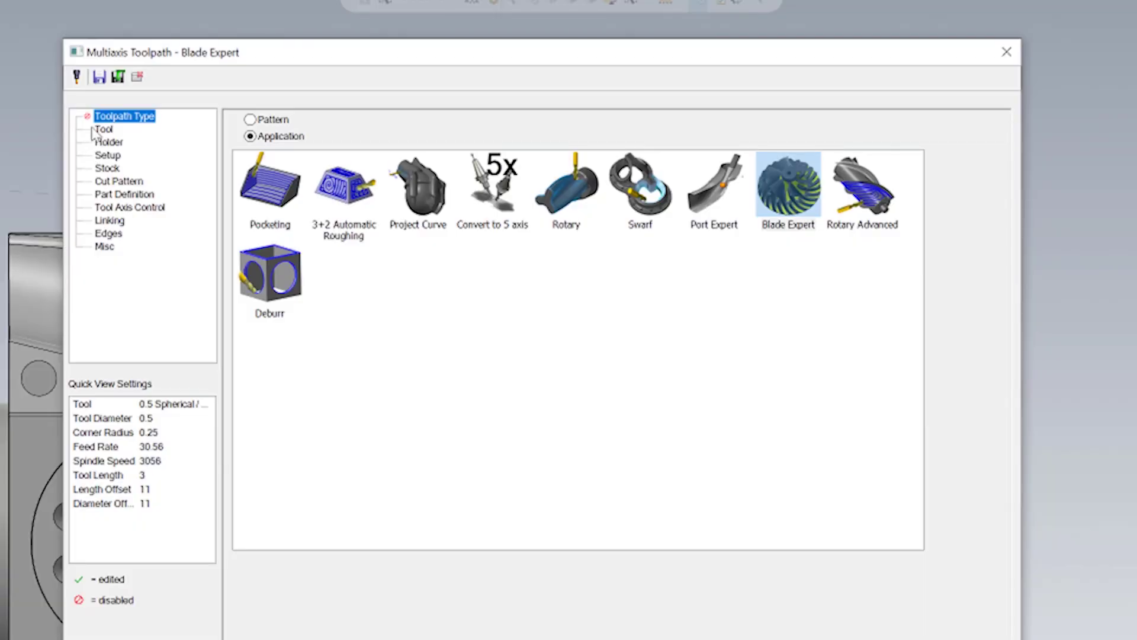
click(102, 130)
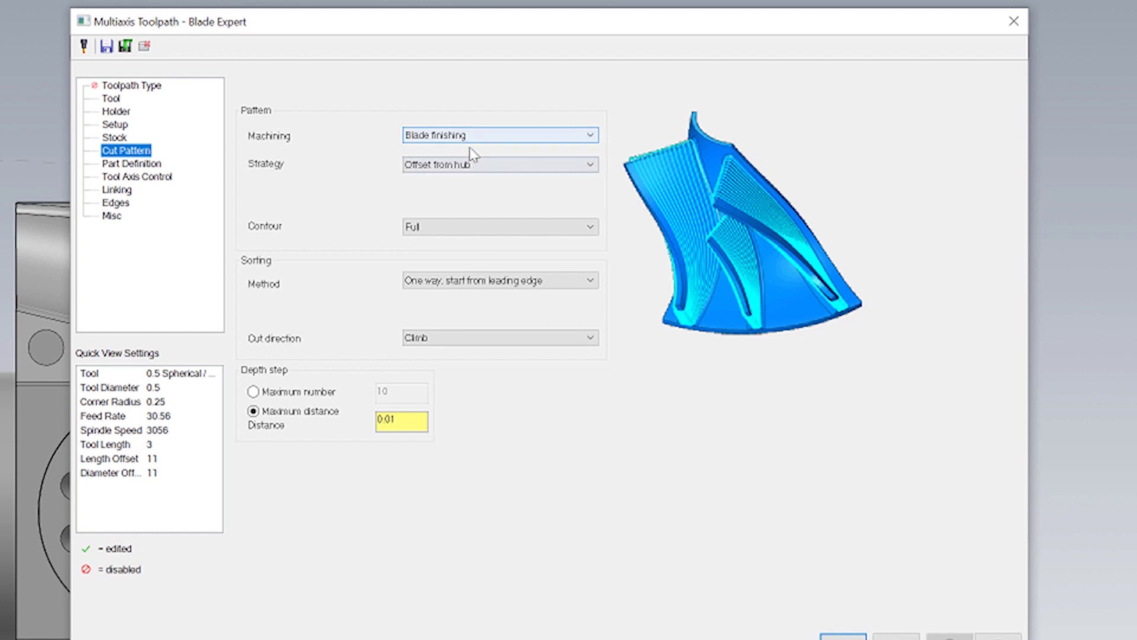
click(482, 137)
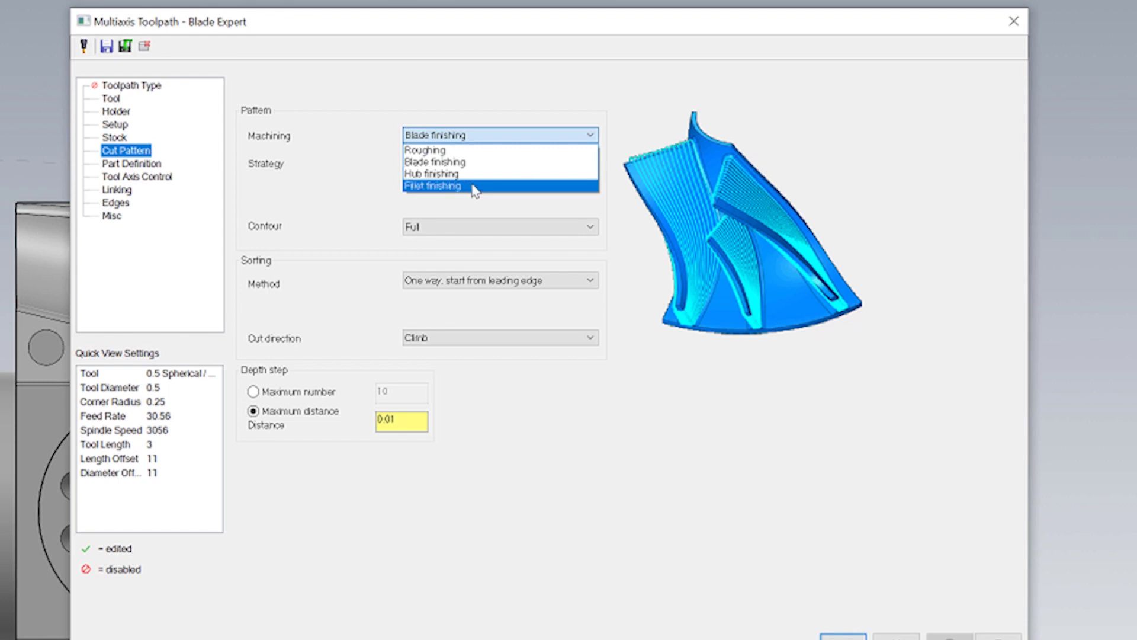
click(468, 165)
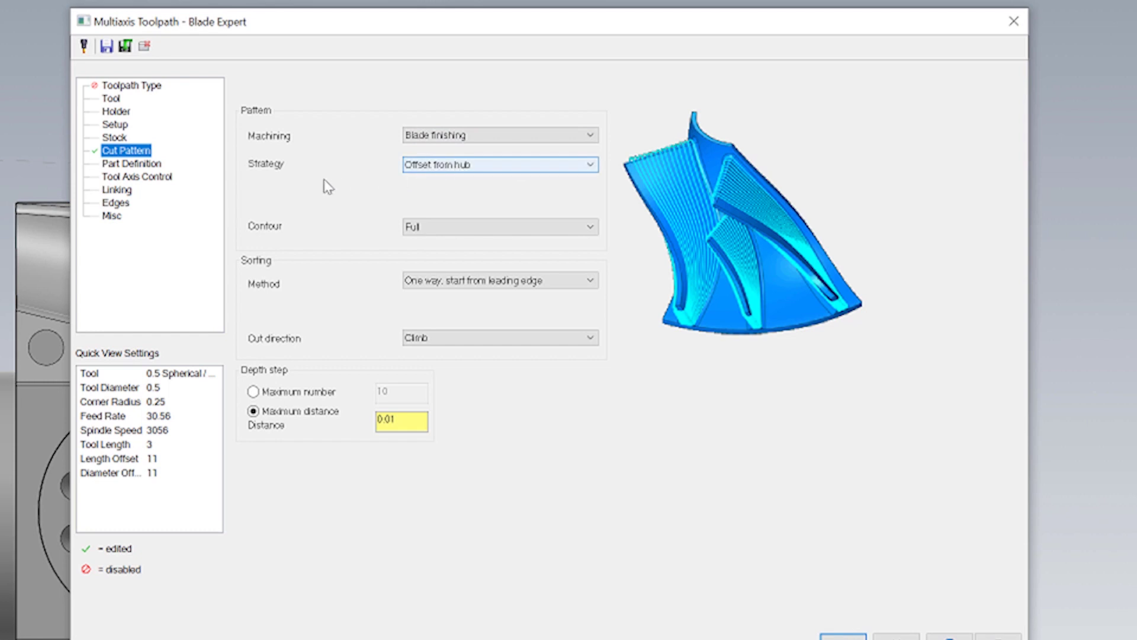
click(423, 172)
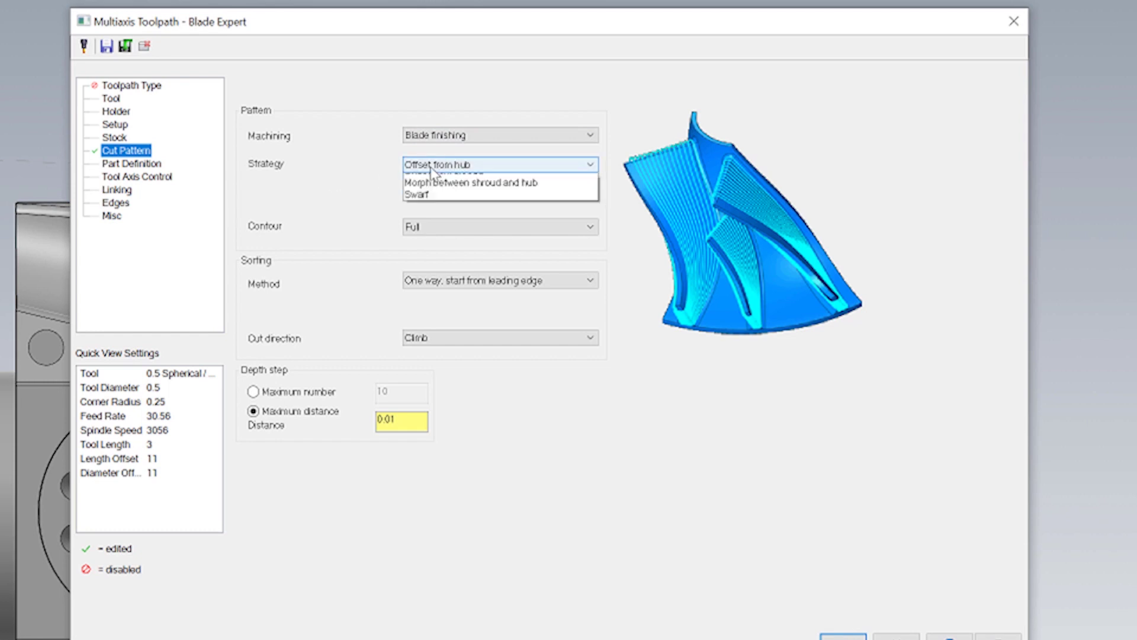
click(265, 233)
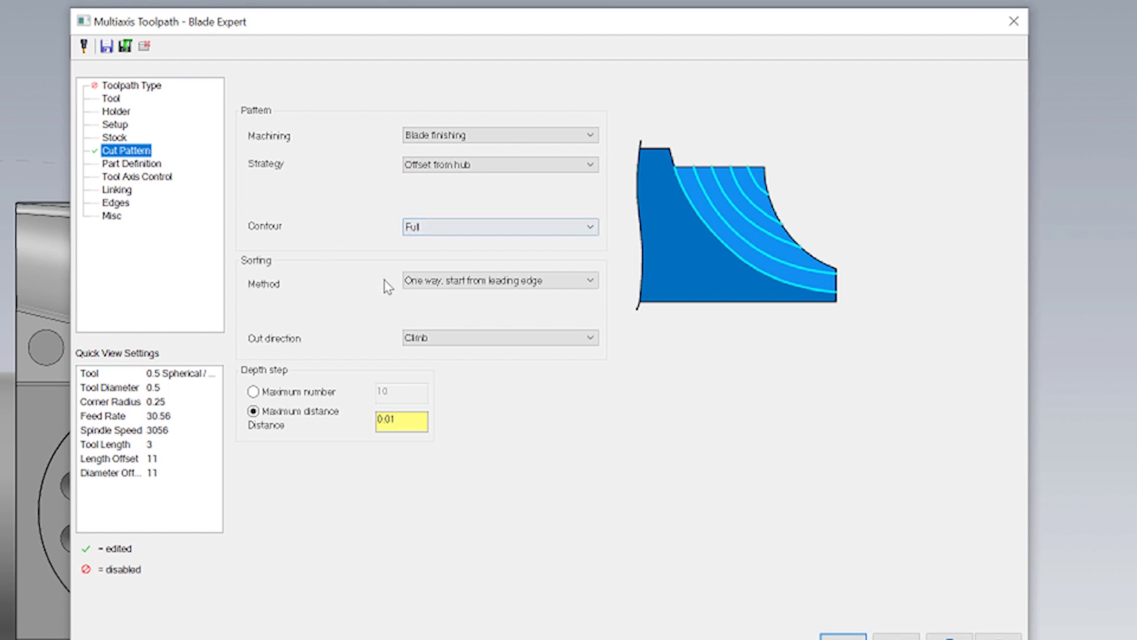
click(422, 289)
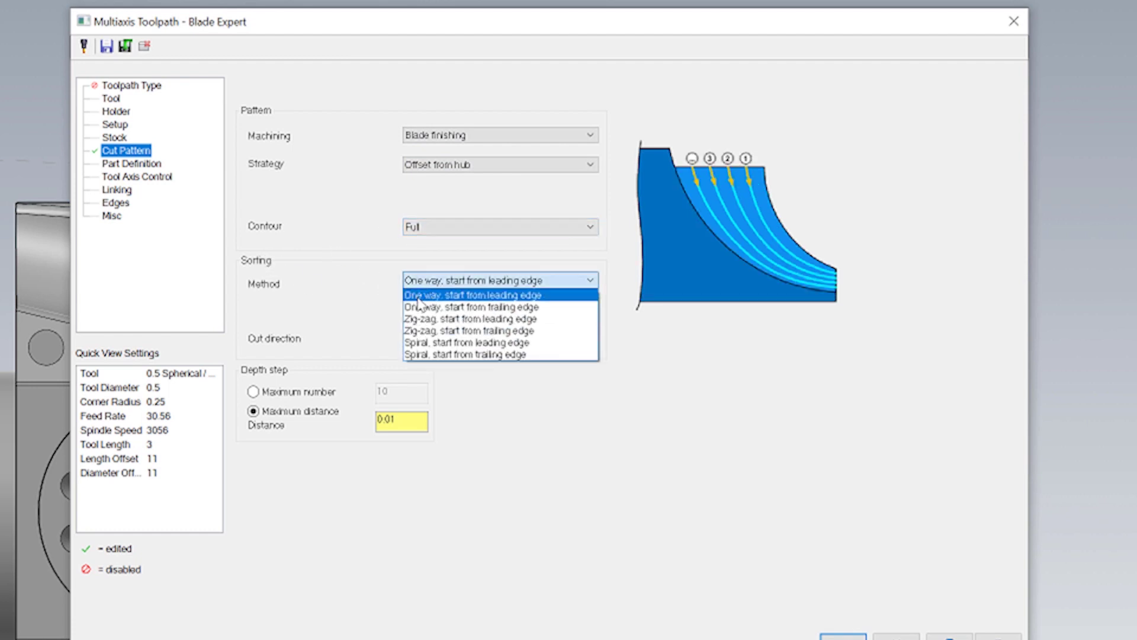
click(503, 295)
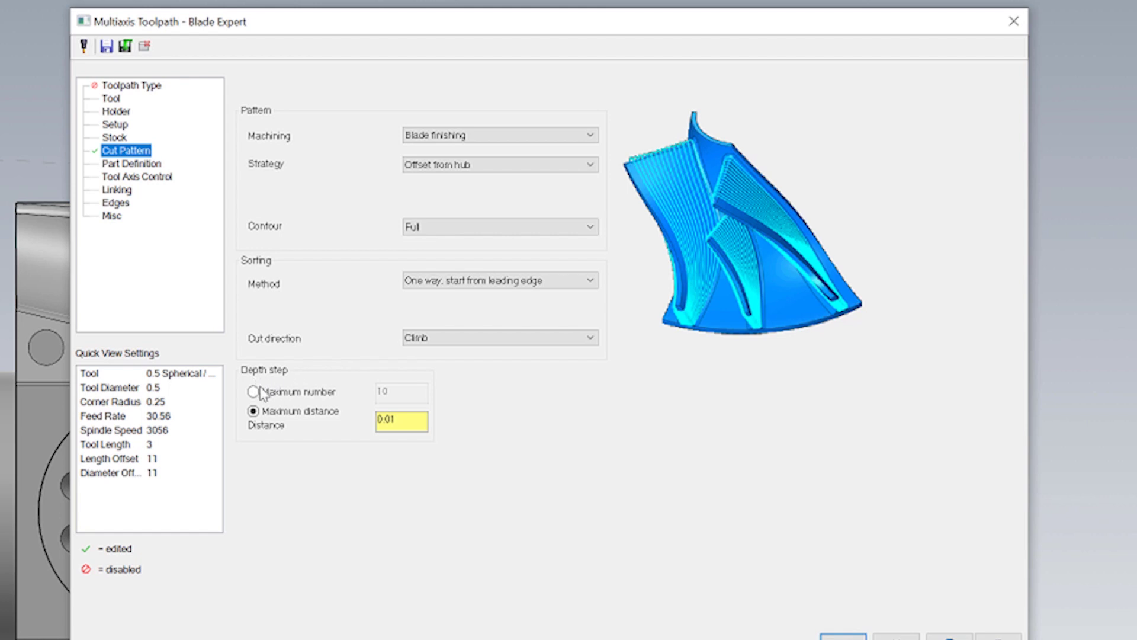
Check the 0.01 maximum depth step distance and its diagram.
click(409, 420)
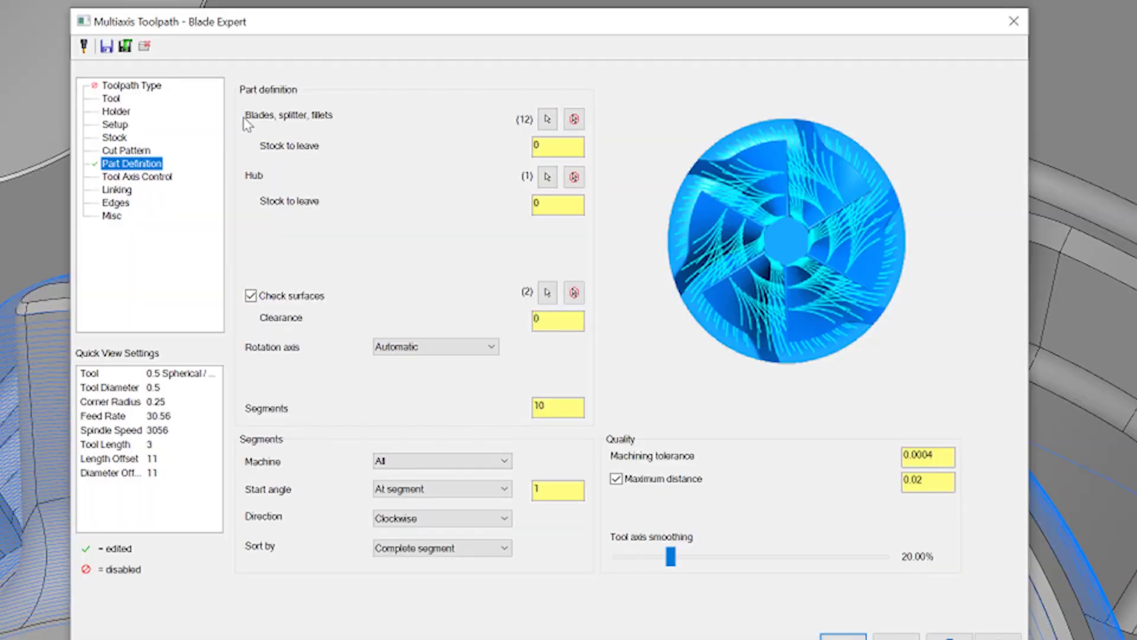
click(548, 120)
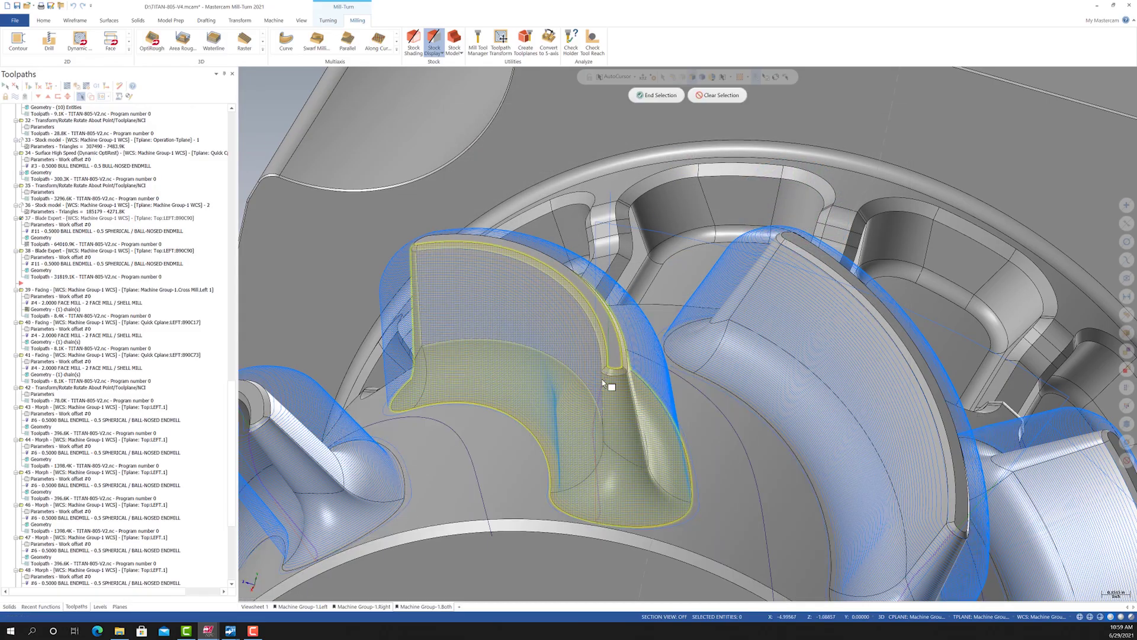
middle_drag(603, 383, 610, 402)
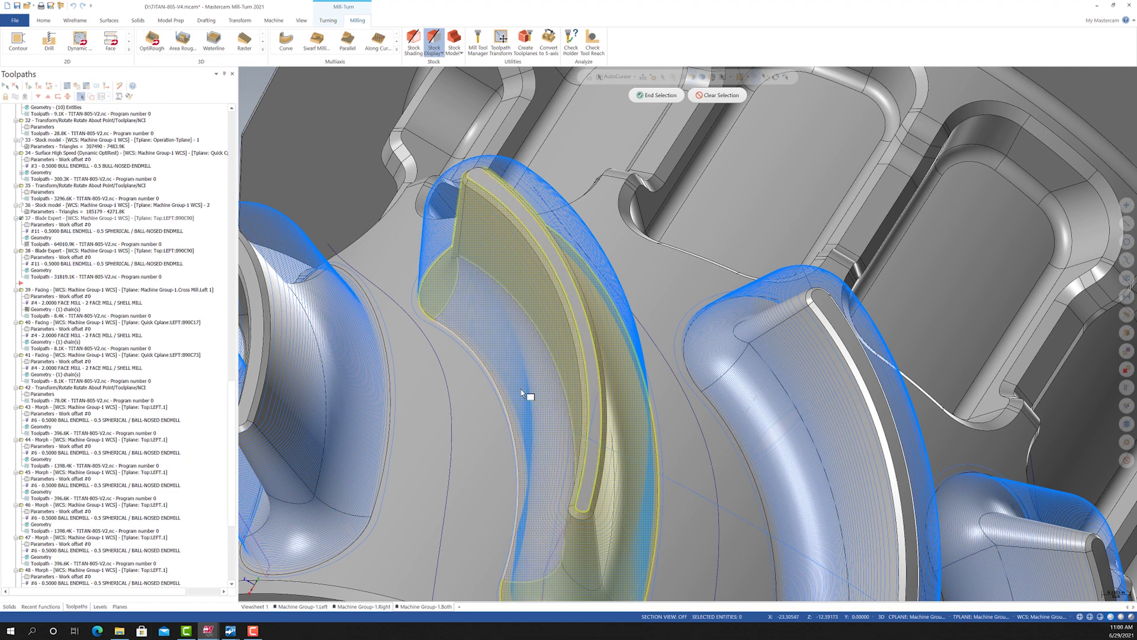
middle_drag(686, 296, 531, 437)
scroll(554, 453, up, 3)
scroll(554, 454, down, 3)
scroll(531, 436, up, 3)
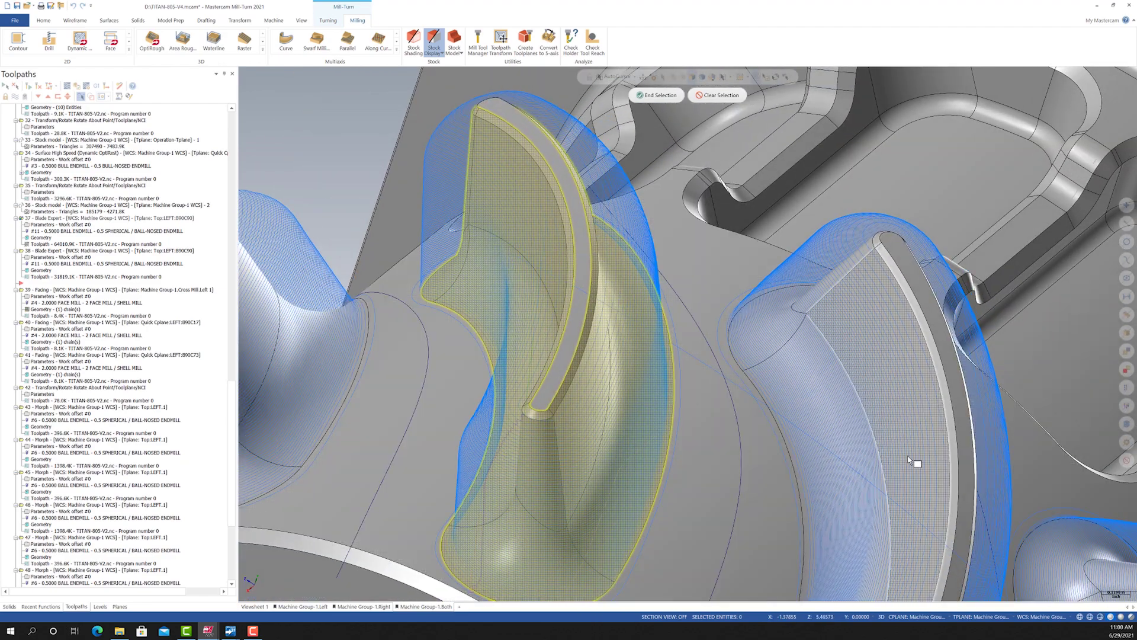
click(656, 95)
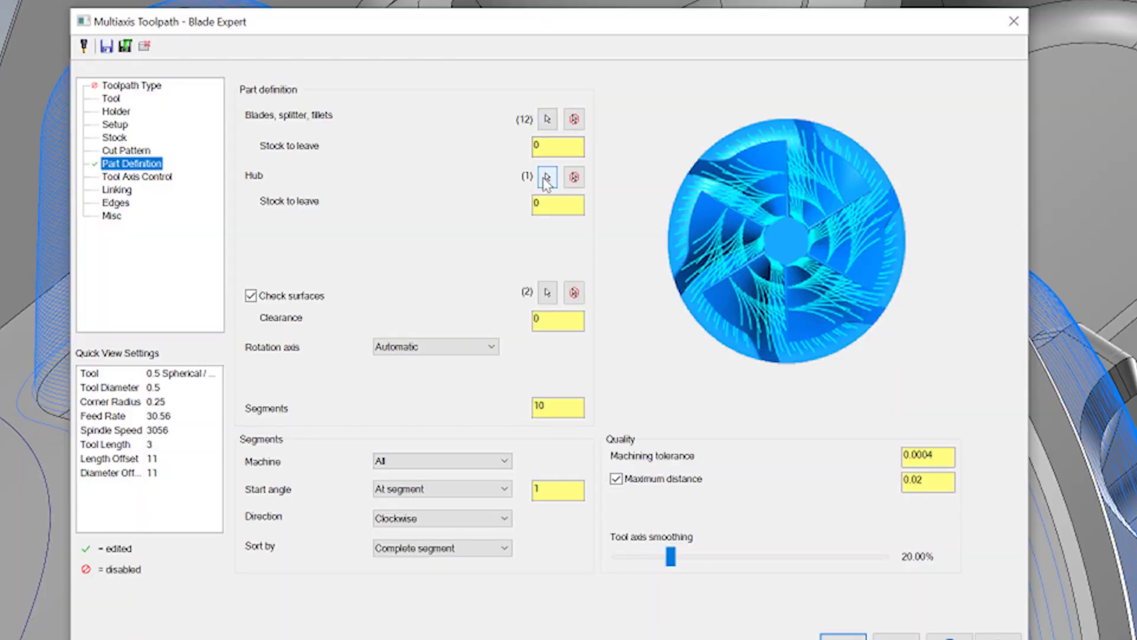
Inspect the single zero-stock hub surface on the impeller, then begin selecting check surfaces.
click(546, 177)
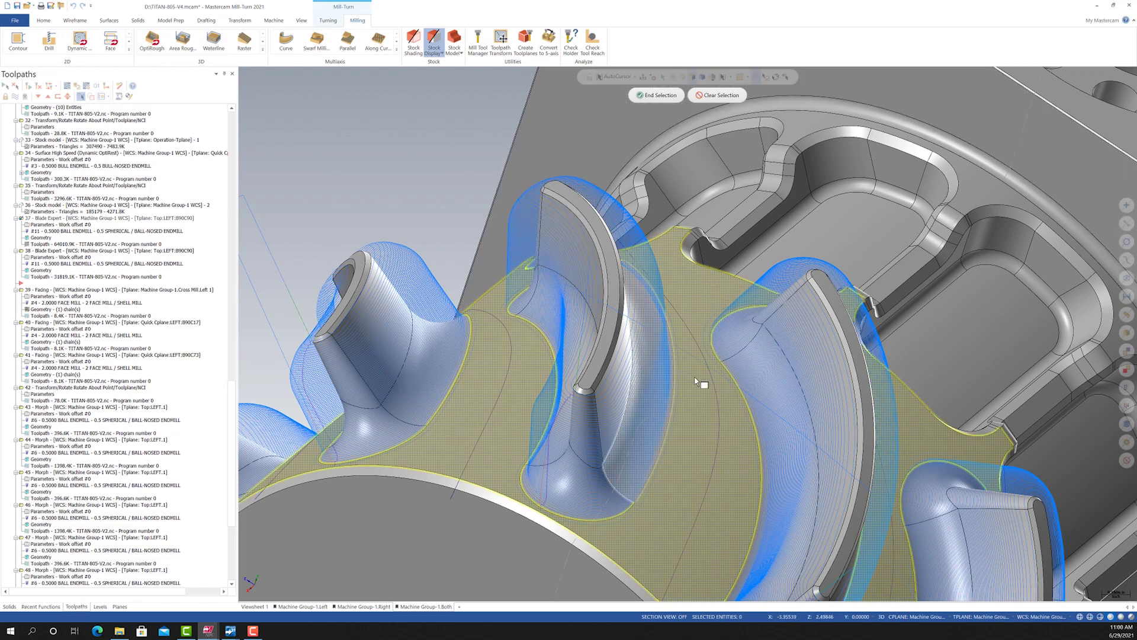
scroll(508, 474, down, 3)
middle_drag(489, 480, 764, 364)
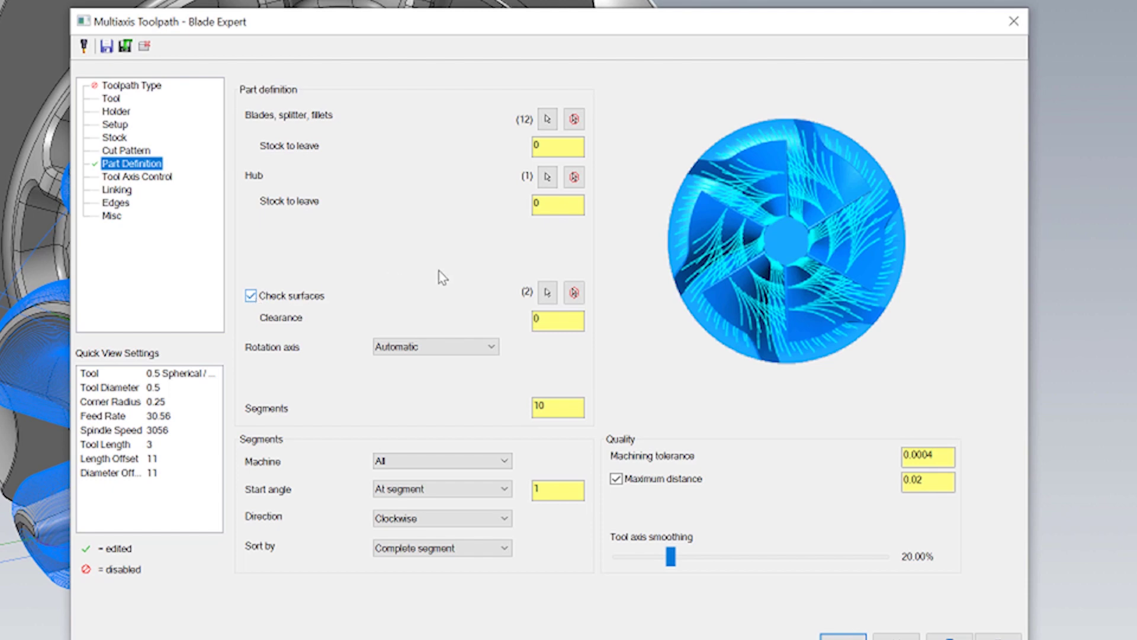
click(548, 293)
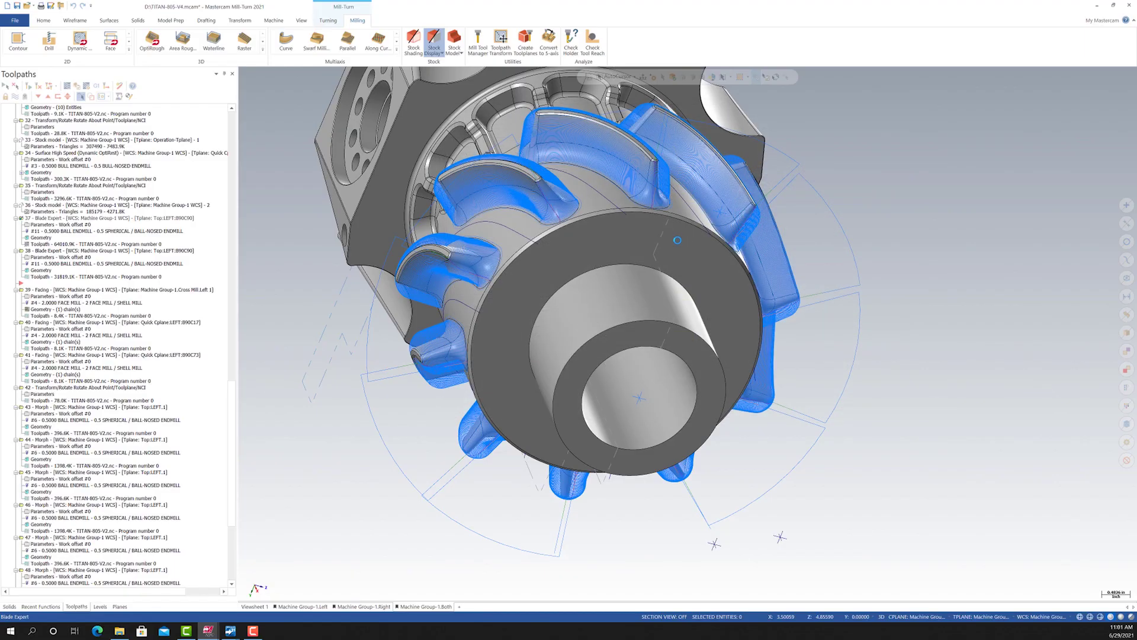
Zoom and rotate the view to inspect the two check surfaces on the blade tops.
scroll(651, 225, up, 6)
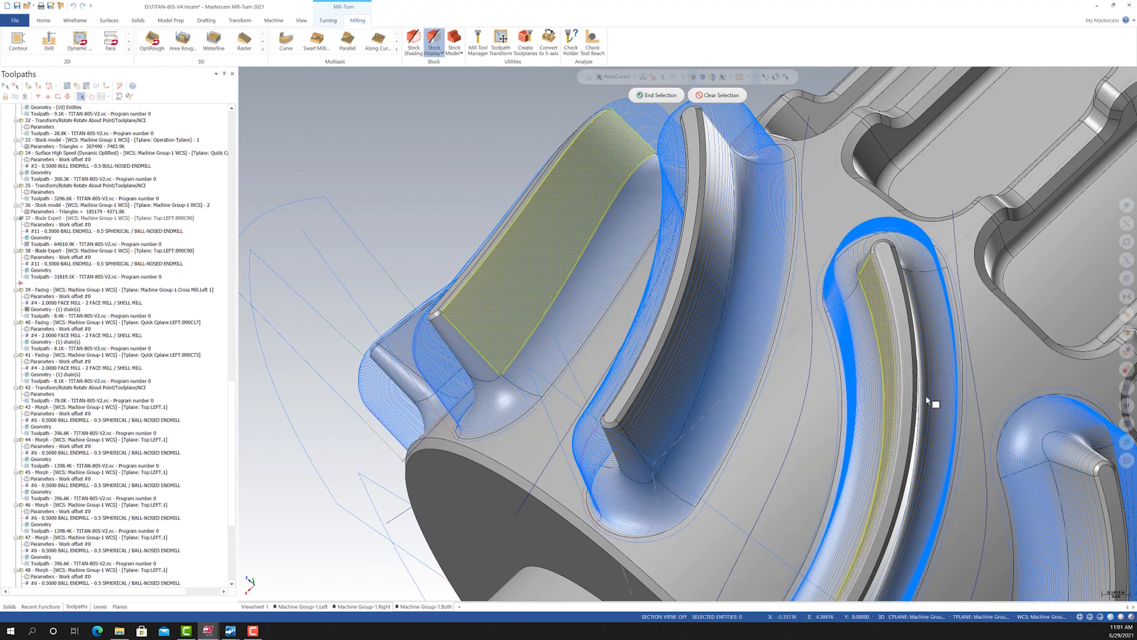
middle_drag(616, 181, 713, 123)
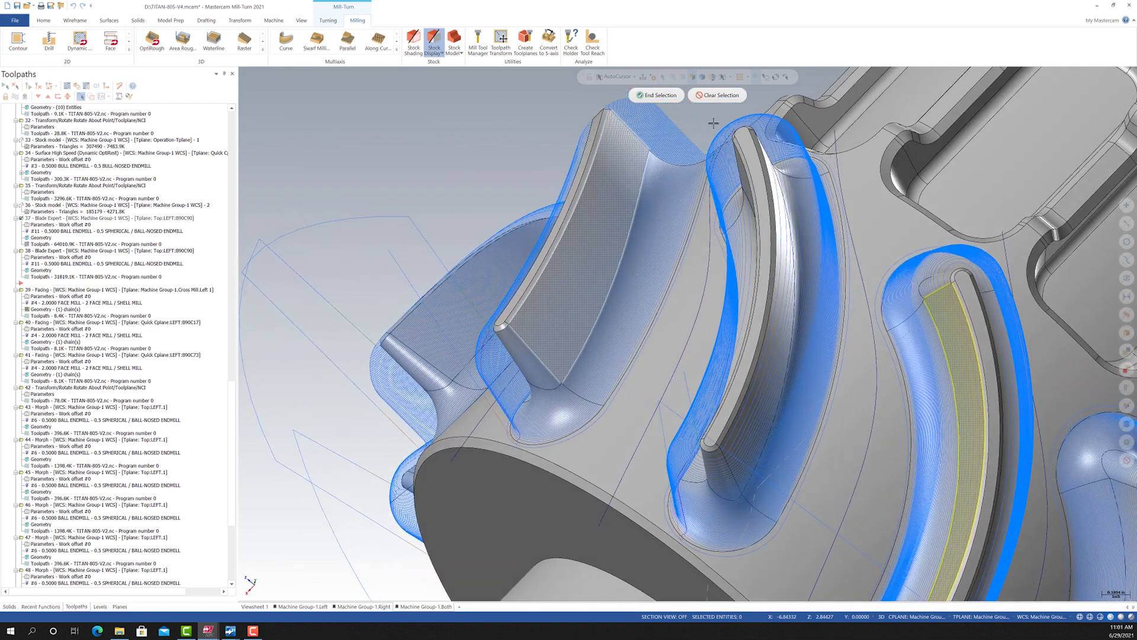
middle_drag(625, 205, 953, 304)
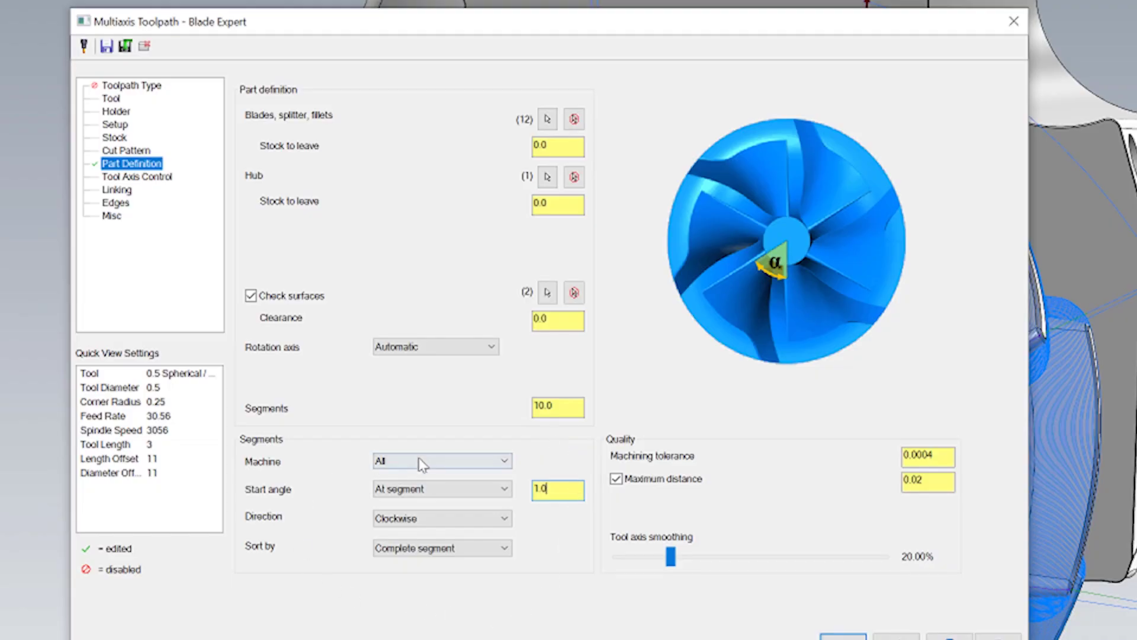
click(420, 461)
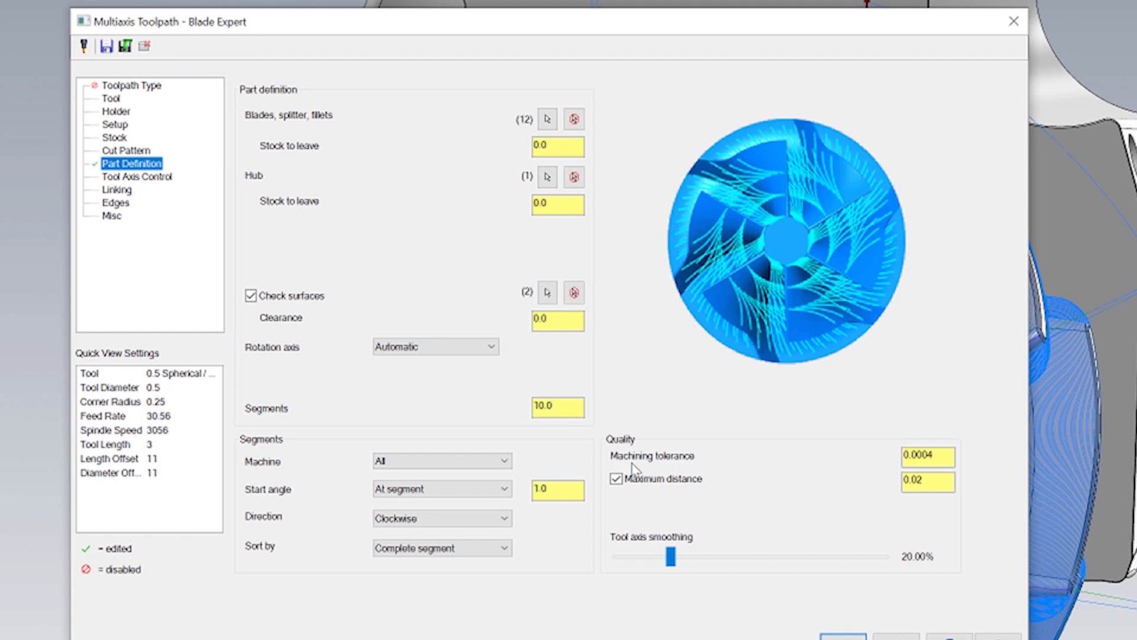
click(943, 454)
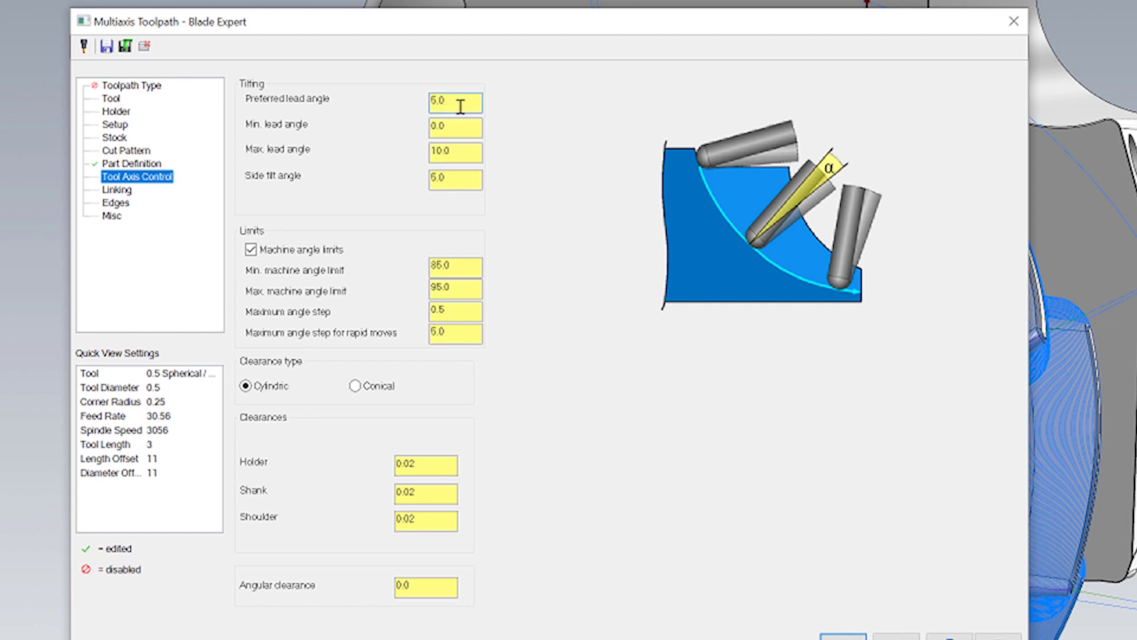
Review the 5° side tilt and minimum lead angles, then move to the Linking page.
click(453, 181)
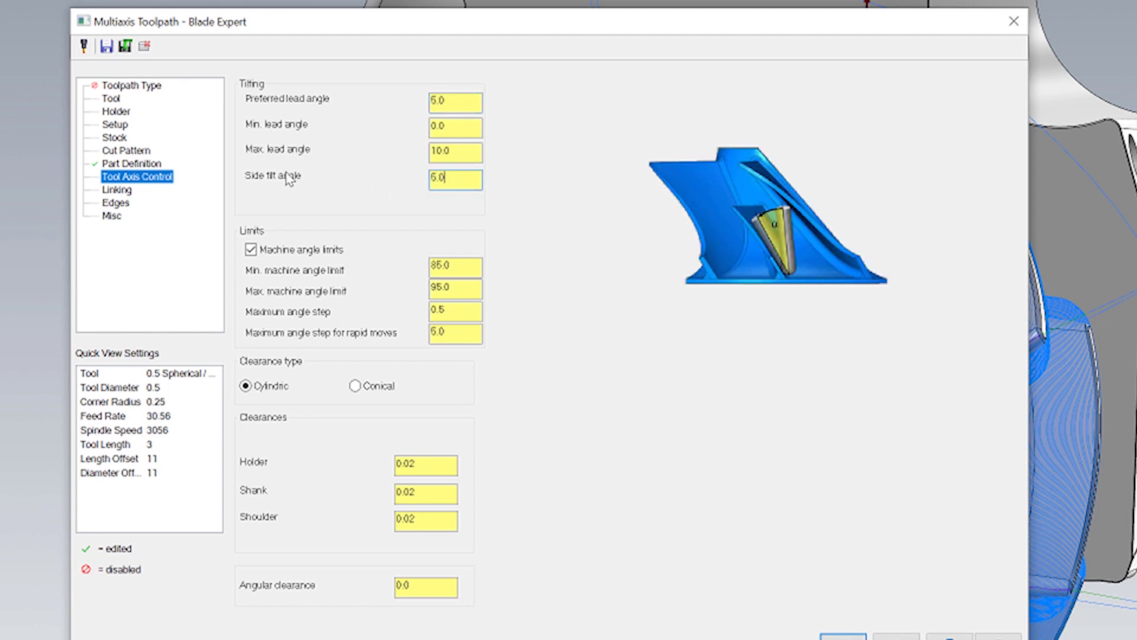
click(459, 128)
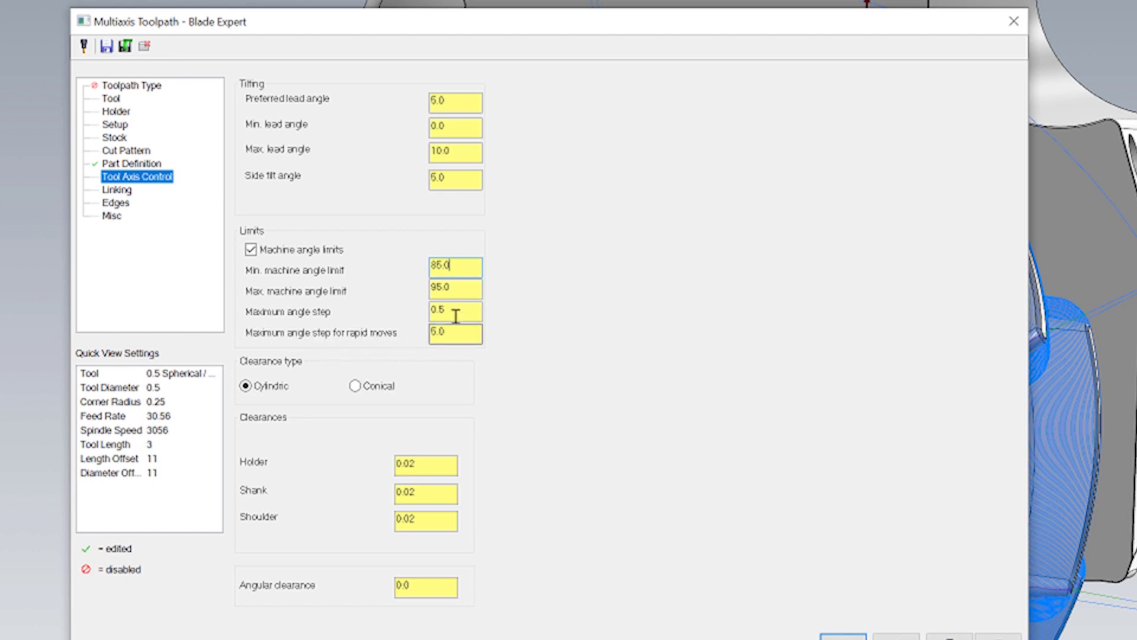
click(117, 194)
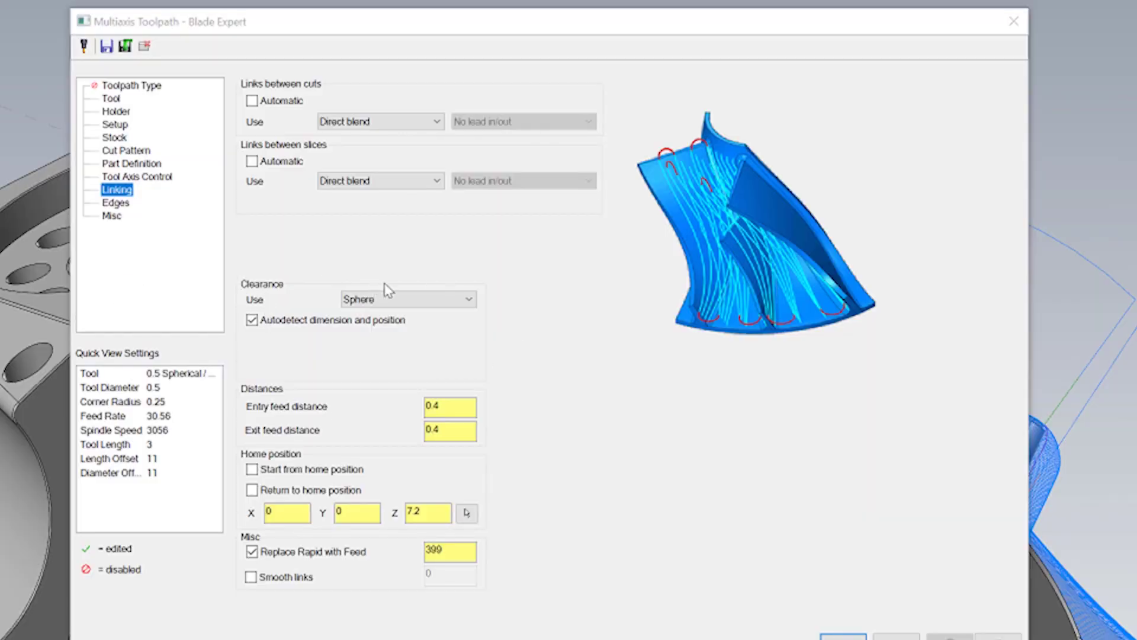
Expand the Clearance Use dropdown to view the available clearance shapes.
click(423, 301)
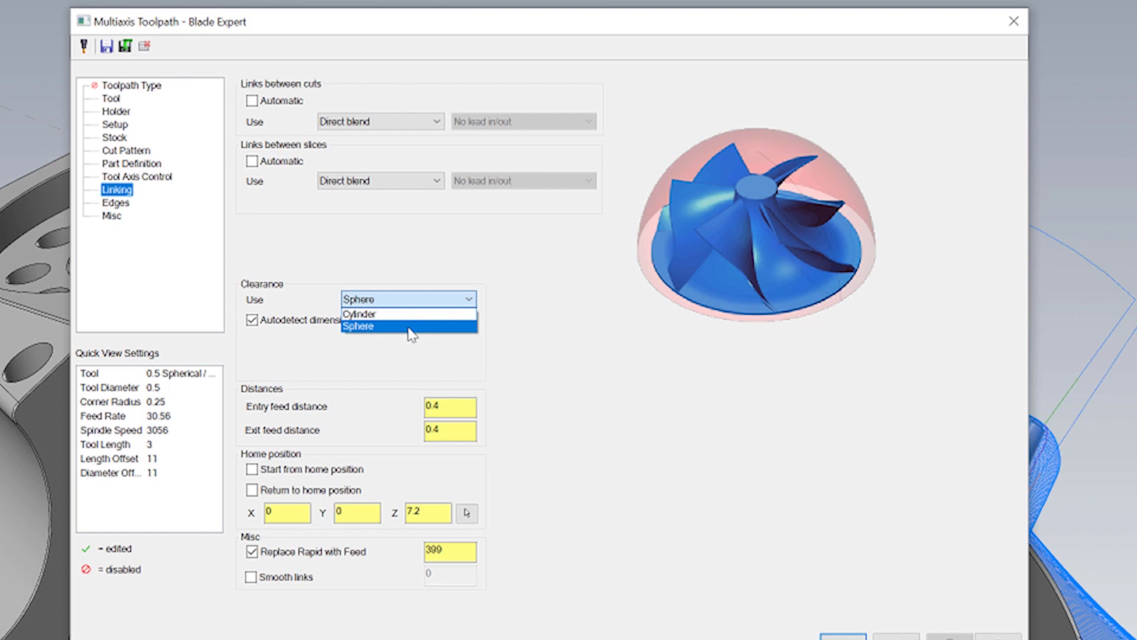
Choose Sphere as the link clearance shape around the impeller.
click(413, 327)
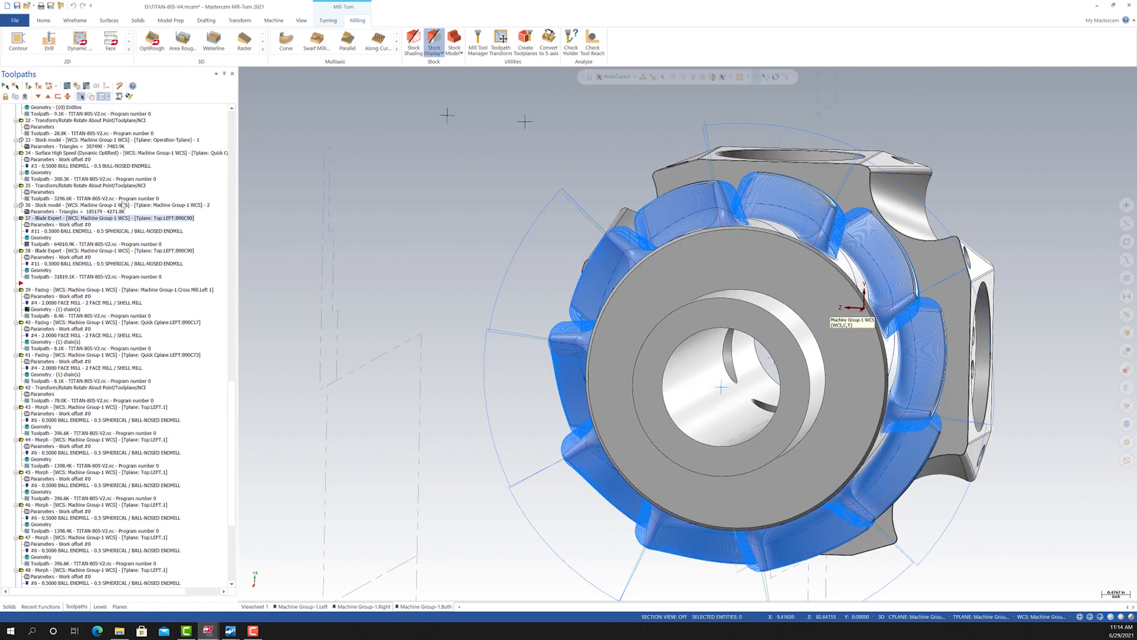
Launch Backplot for the new Blade Expert toolpath with Alt+T.
key(alt+t)
Play the Backplot simulation to watch the ball endmill move around the blades.
click(242, 72)
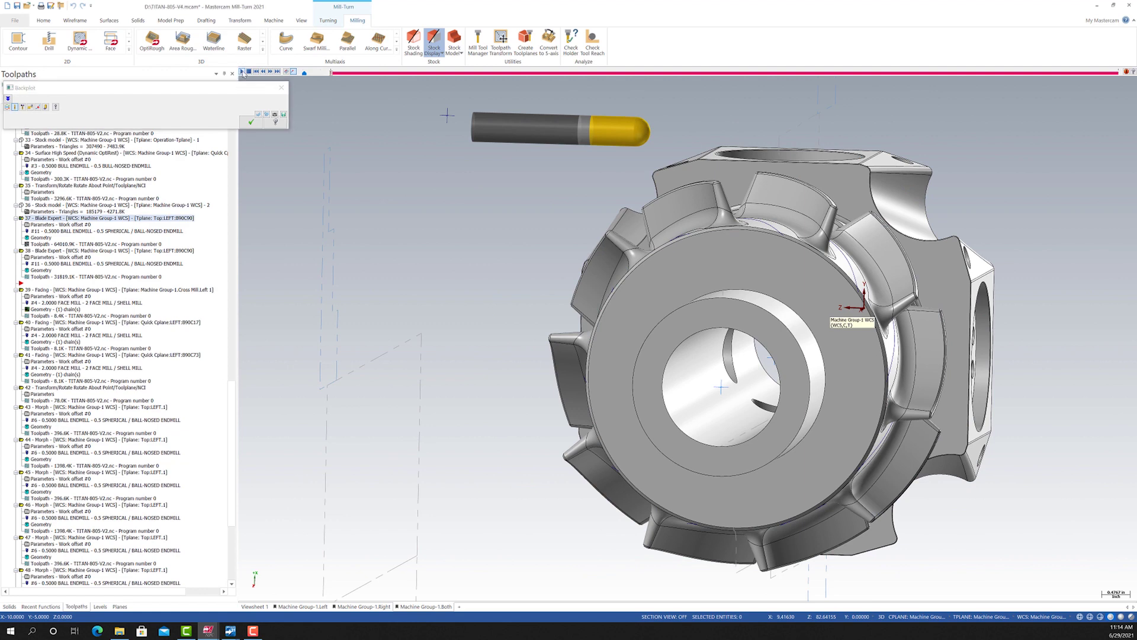